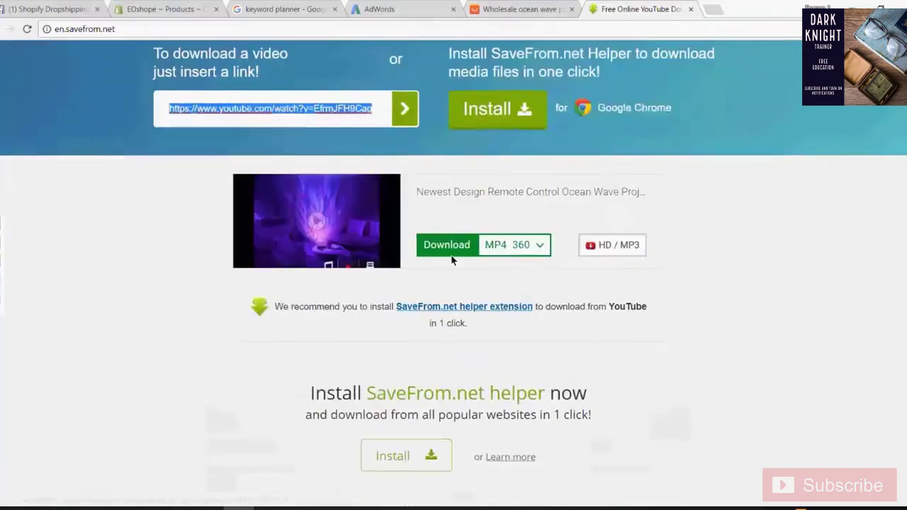
# Step: Download the ocean wave projector video as MP4 360, and start a new project in Camtasia
pyautogui.click(454, 252)
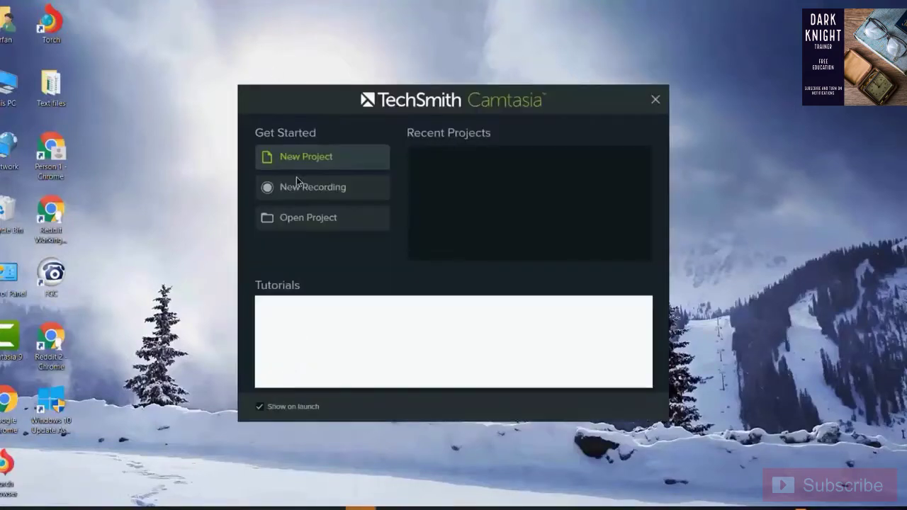
pyautogui.click(333, 156)
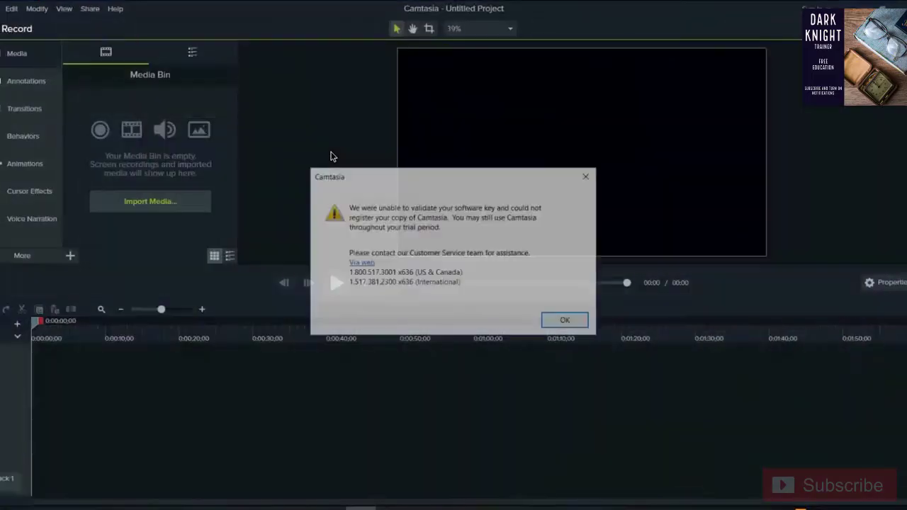
pyautogui.click(567, 320)
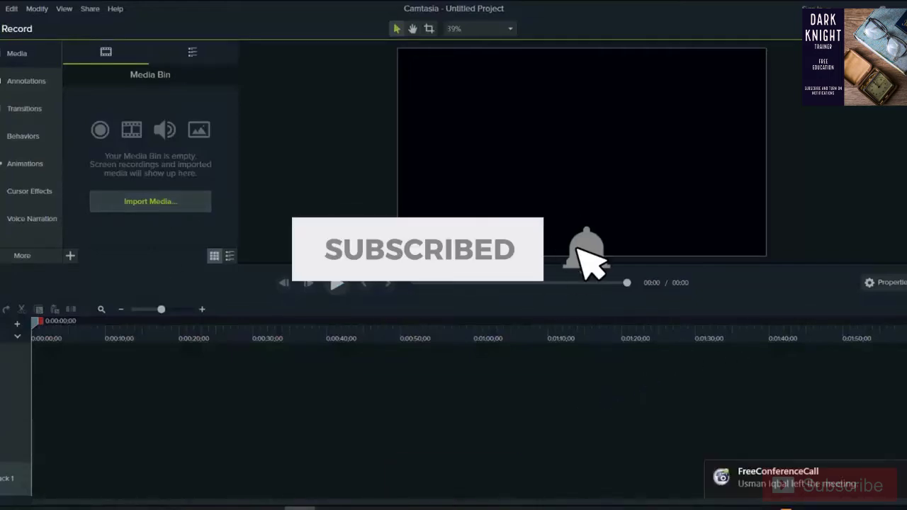
# Step: Import the videoplayback video from the Downloads folder and place it at the very start of Track 1
pyautogui.click(138, 203)
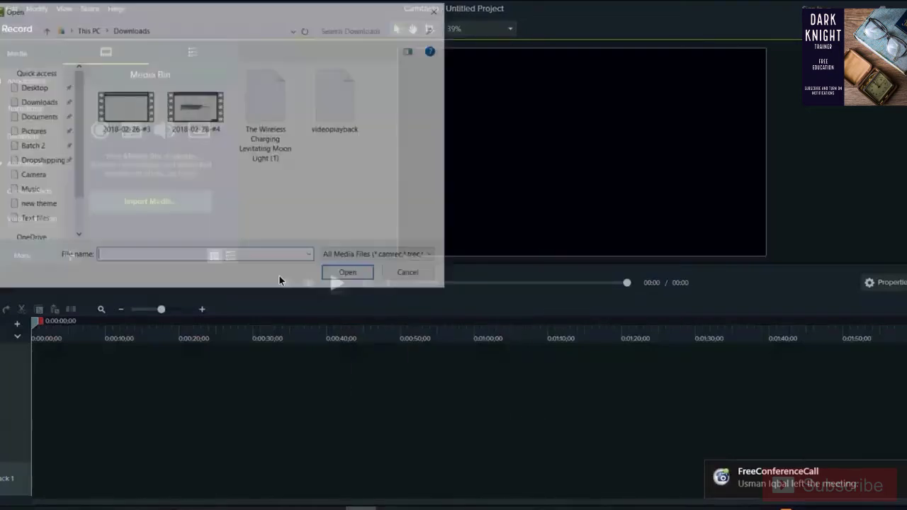
pyautogui.click(347, 120)
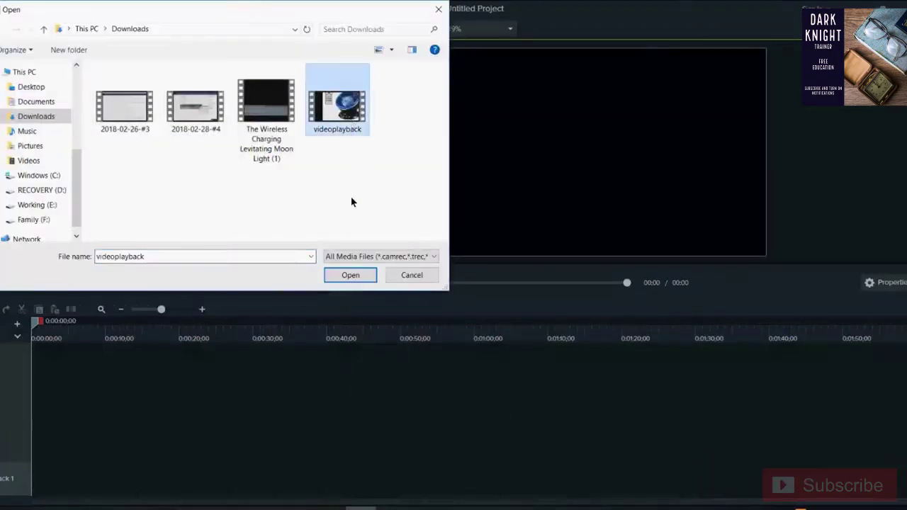
pyautogui.click(346, 276)
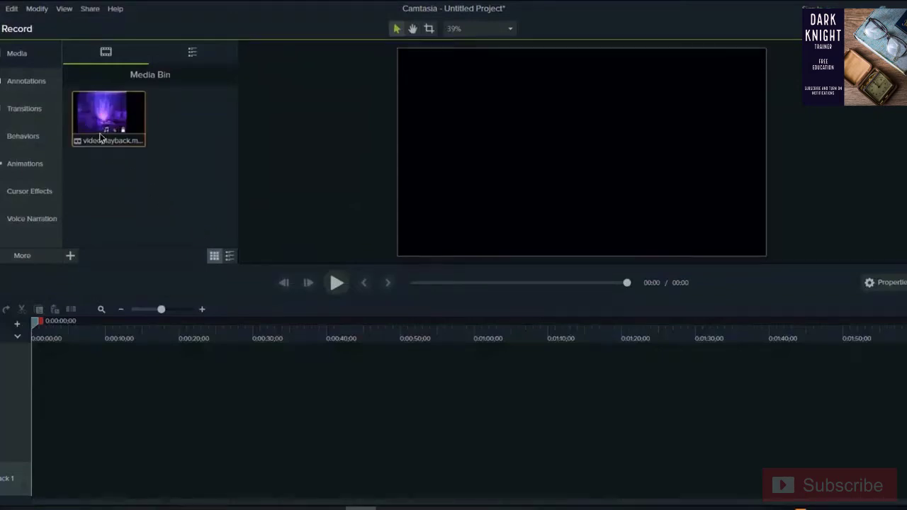
pyautogui.moveTo(106, 131); pyautogui.dragTo(21, 482)
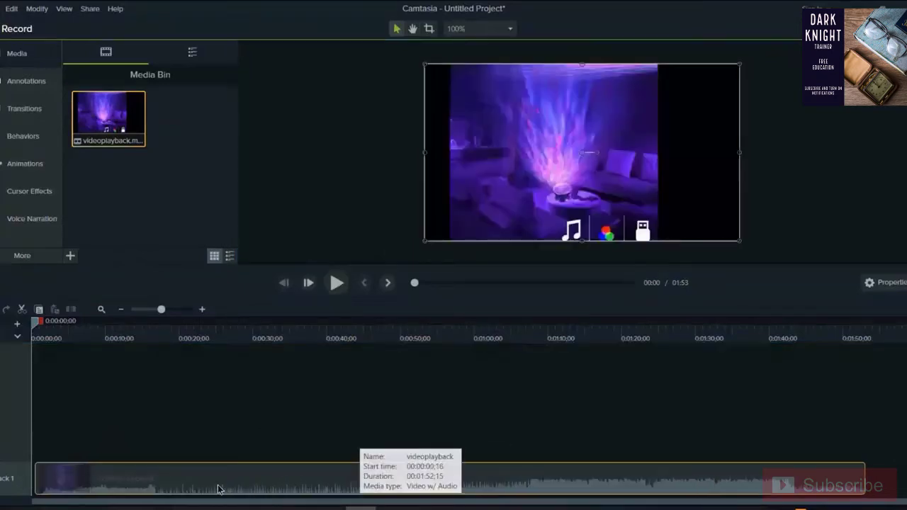
pyautogui.moveTo(219, 489); pyautogui.dragTo(220, 488)
# Step: Scrub through the videoplayback clip on the timeline to examine which opening section should be cut
pyautogui.click(97, 330)
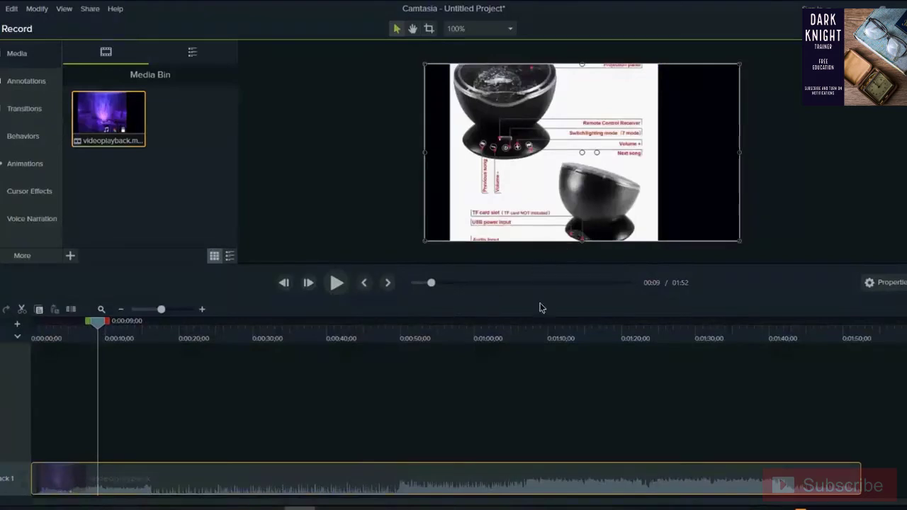
pyautogui.click(104, 327)
pyautogui.click(259, 340)
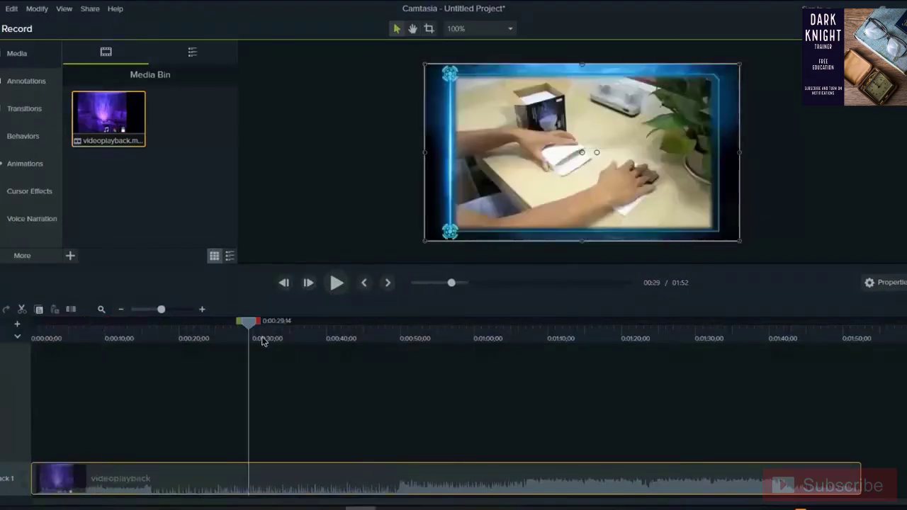
pyautogui.click(307, 339)
pyautogui.moveTo(347, 342); pyautogui.dragTo(798, 358)
pyautogui.moveTo(687, 382); pyautogui.dragTo(99, 362)
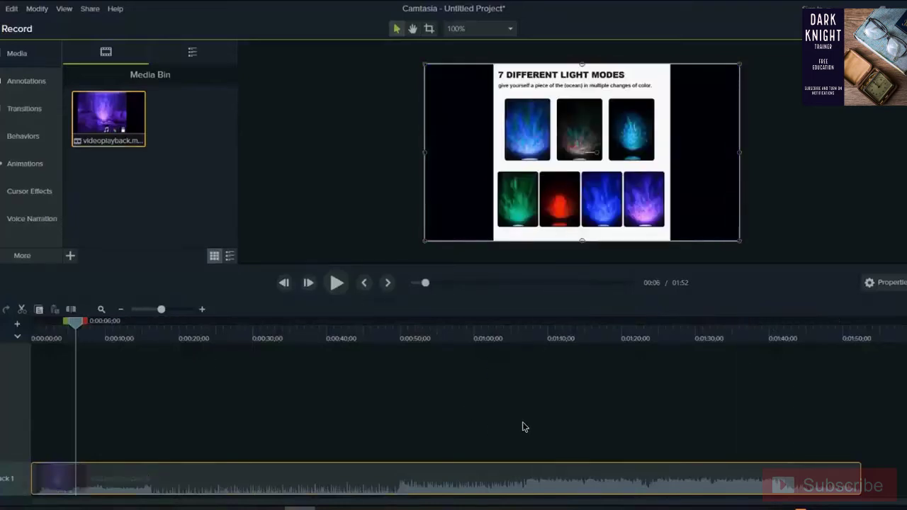
pyautogui.click(522, 426)
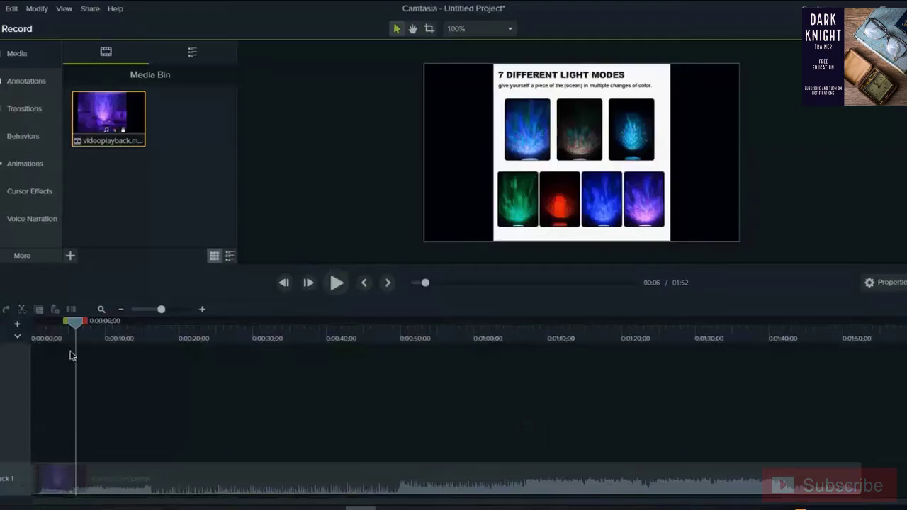
pyautogui.moveTo(75, 328); pyautogui.dragTo(40, 328)
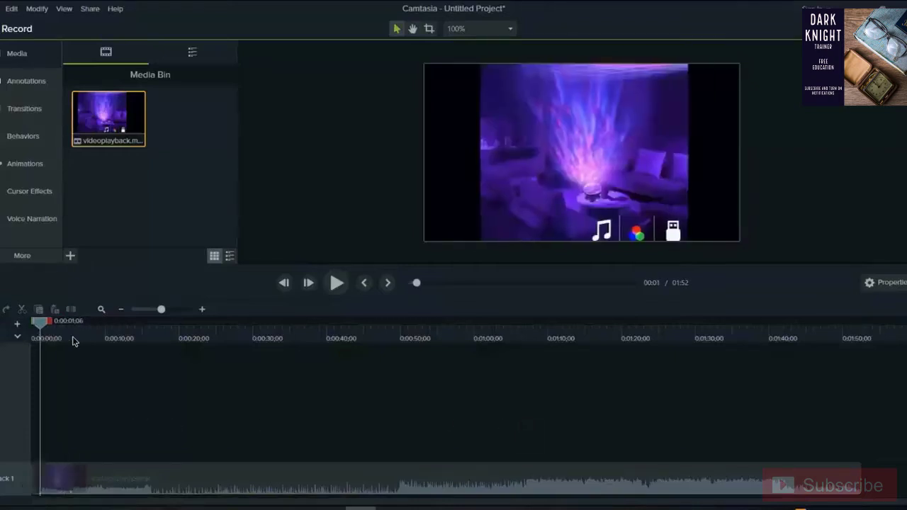
pyautogui.click(136, 339)
pyautogui.moveTo(181, 346); pyautogui.dragTo(98, 348)
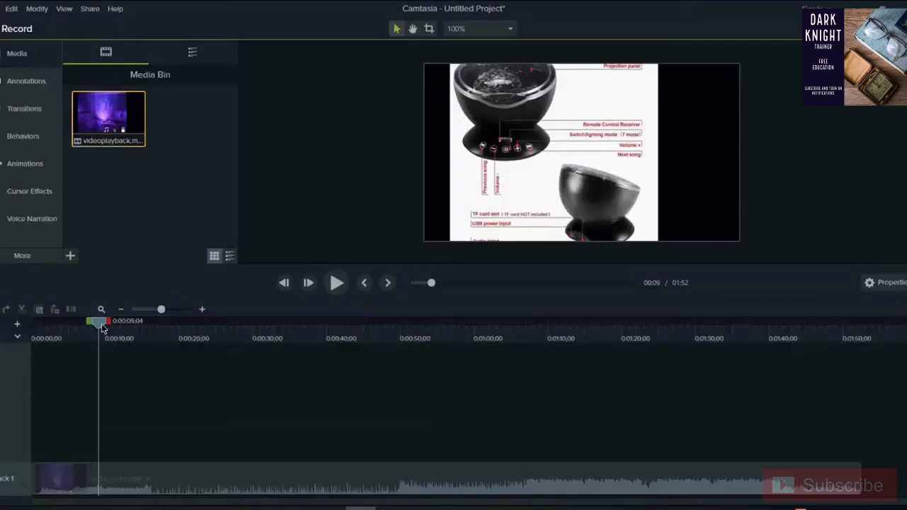
# Step: Split all media on the timeline at 0:00:21;28, where the blue intro scene starts
pyautogui.moveTo(104, 330); pyautogui.dragTo(196, 398)
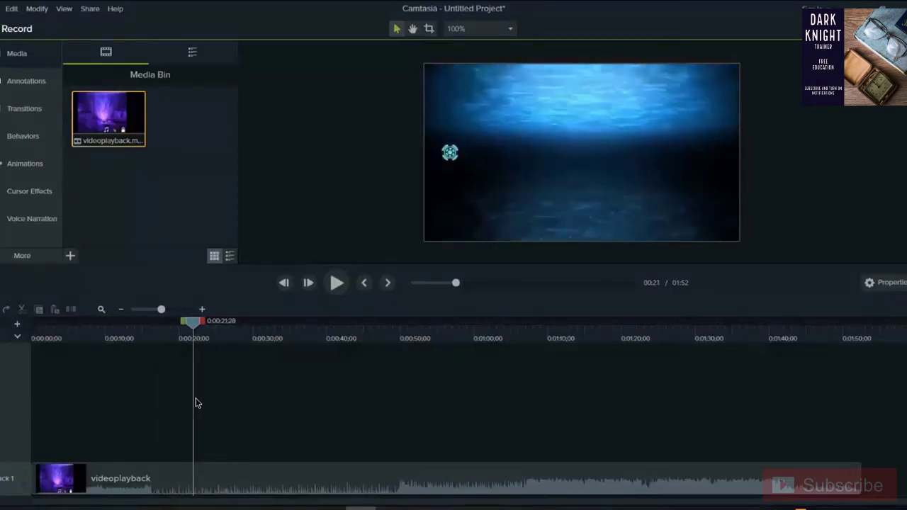
pyautogui.rightClick(206, 334)
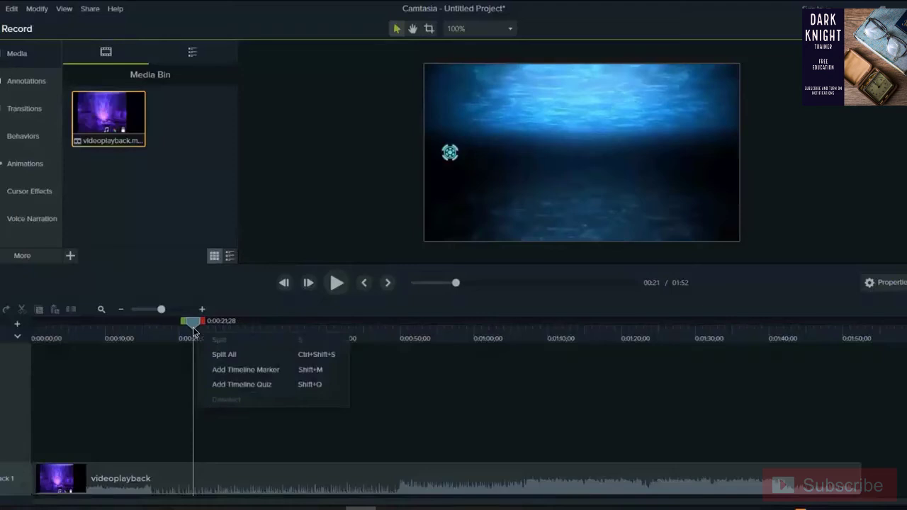
pyautogui.click(213, 361)
# Step: Delete the part before the cut and move the remaining clip to the start of Track 1
pyautogui.click(117, 477)
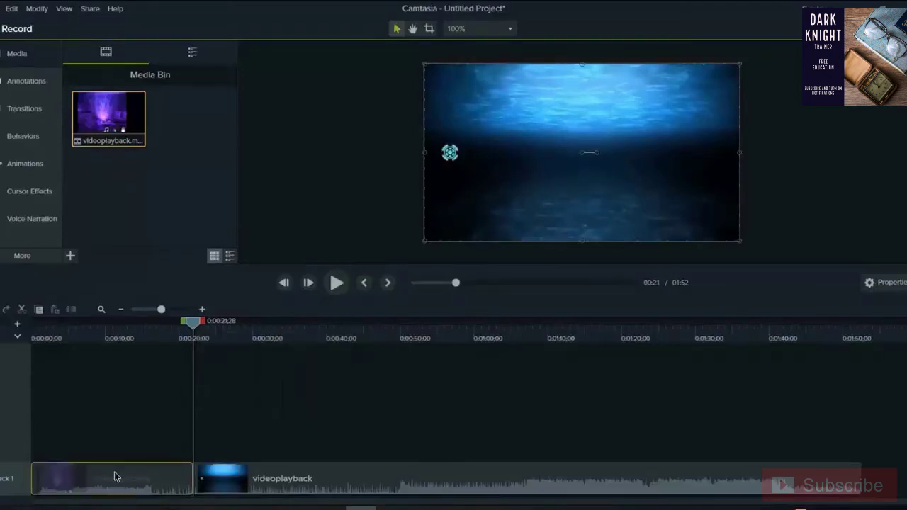
pyautogui.rightClick(113, 476)
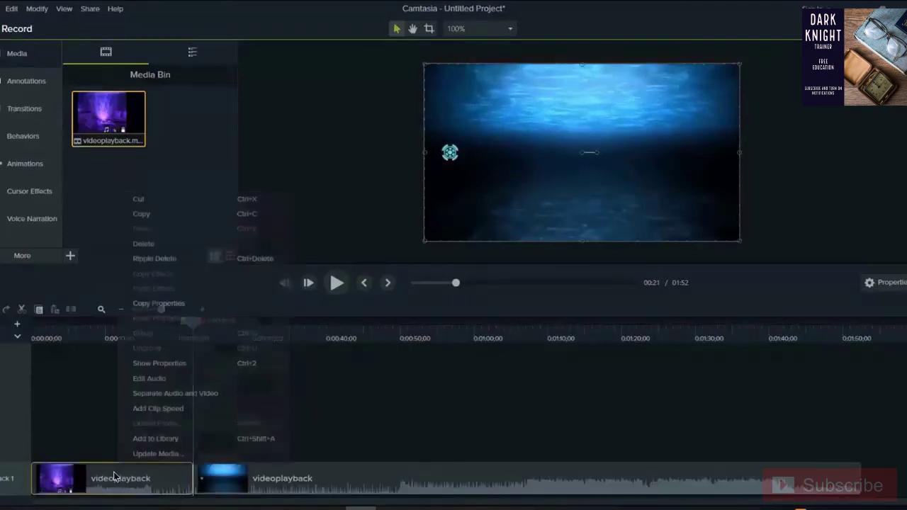
pyautogui.click(156, 245)
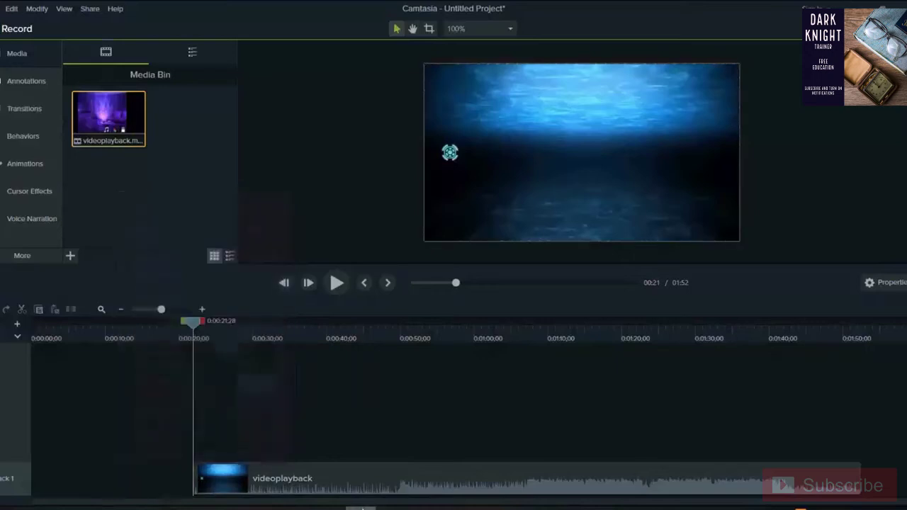
pyautogui.moveTo(354, 480); pyautogui.dragTo(138, 488)
pyautogui.moveTo(191, 329); pyautogui.dragTo(27, 358)
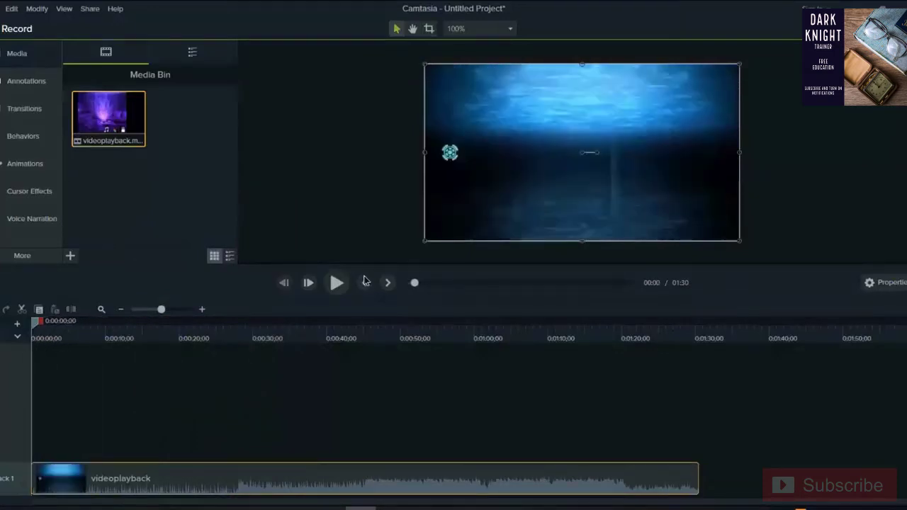
# Step: Preview the trimmed clip and split it at 0:00:18;13 and at 0:00:24;12
pyautogui.click(336, 283)
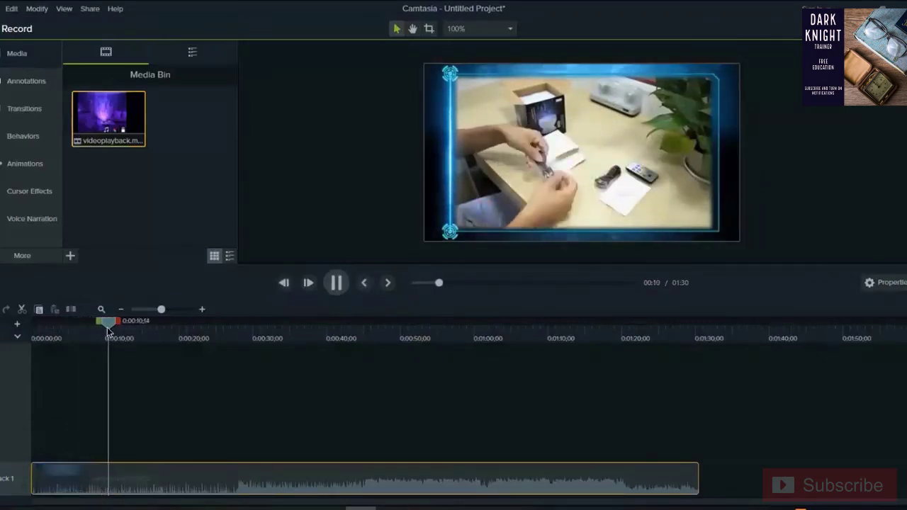
pyautogui.moveTo(112, 339); pyautogui.dragTo(464, 368)
pyautogui.moveTo(525, 373)
pyautogui.mouseDown()
pyautogui.moveTo(651, 387)
pyautogui.moveTo(130, 399)
pyautogui.moveTo(253, 397)
pyautogui.moveTo(202, 397)
pyautogui.moveTo(162, 408)
pyautogui.moveTo(166, 415)
pyautogui.mouseUp()
pyautogui.rightClick(169, 331)
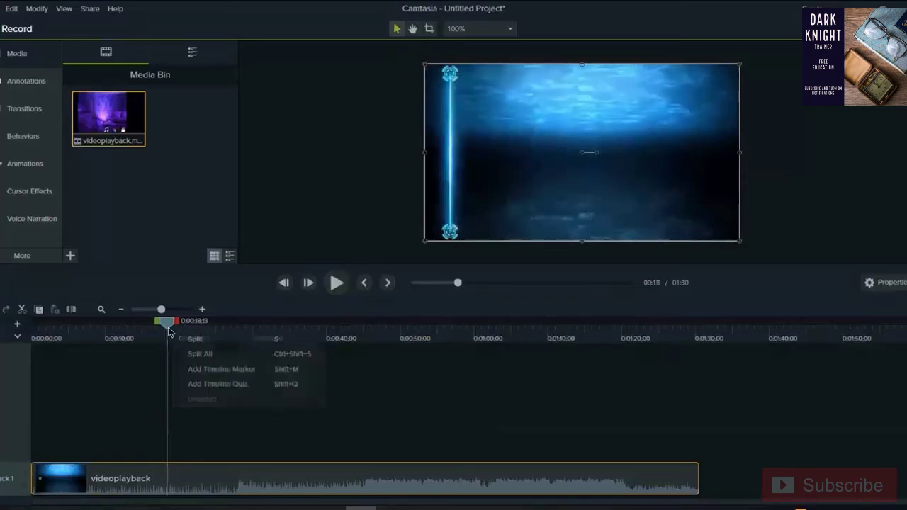
pyautogui.click(193, 340)
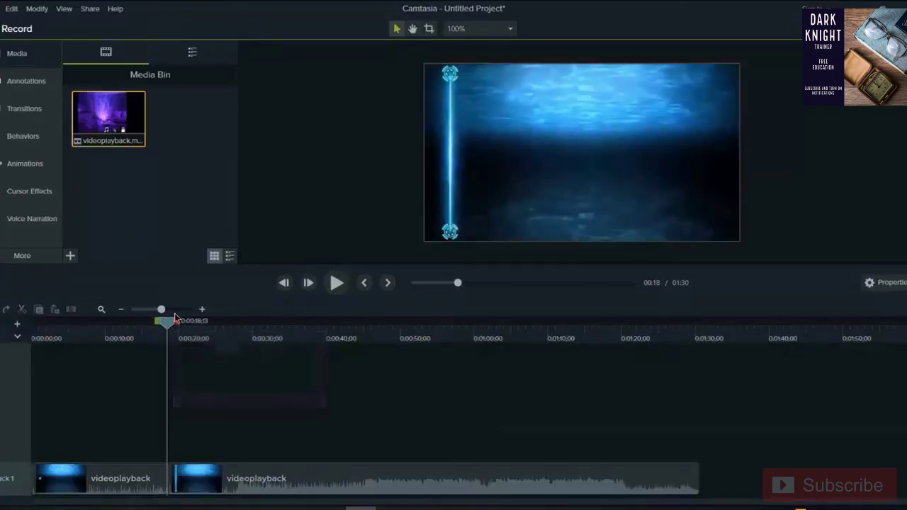
pyautogui.moveTo(170, 335); pyautogui.dragTo(210, 343)
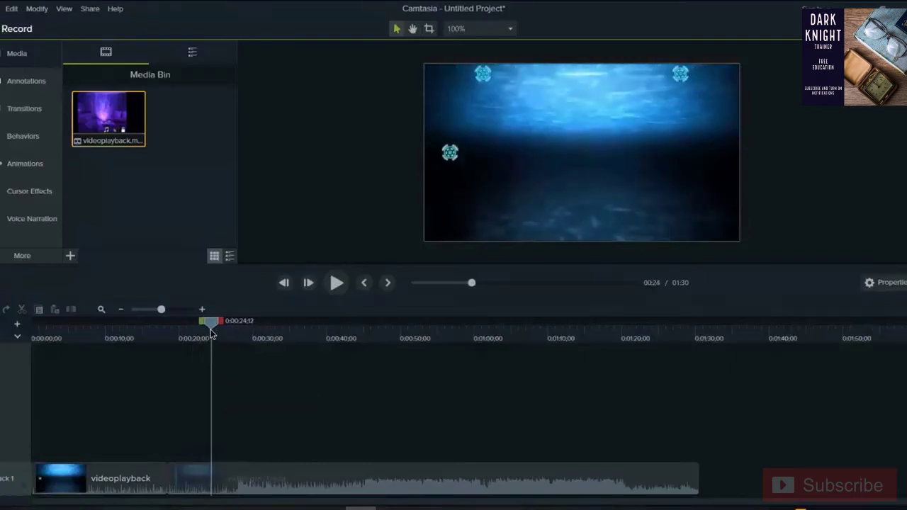
pyautogui.rightClick(211, 331)
pyautogui.click(234, 353)
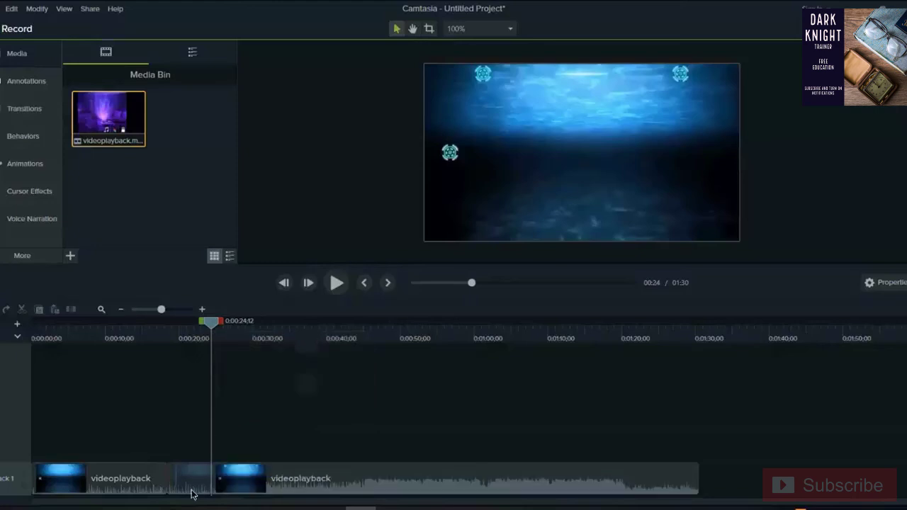
# Step: Delete the short section between the two cuts and close the gap by moving the last clip against the first
pyautogui.moveTo(193, 492); pyautogui.dragTo(219, 453)
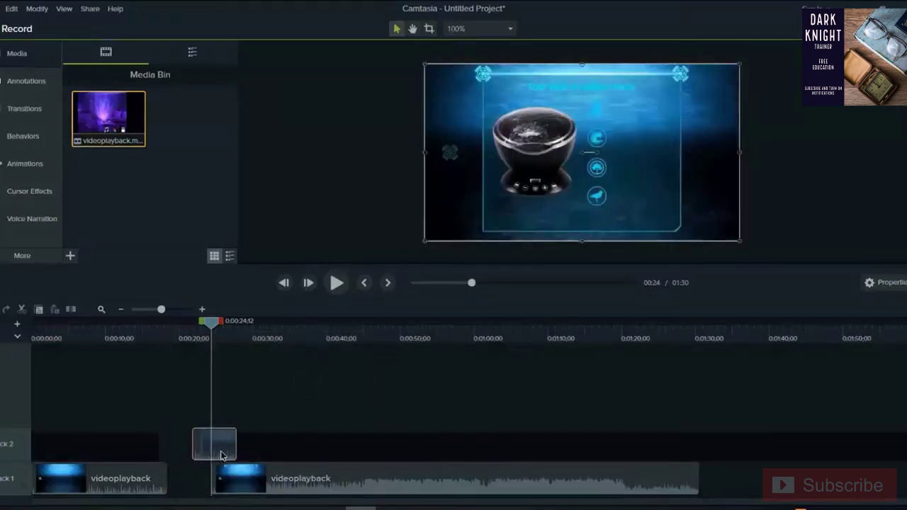
pyautogui.rightClick(219, 454)
pyautogui.click(250, 237)
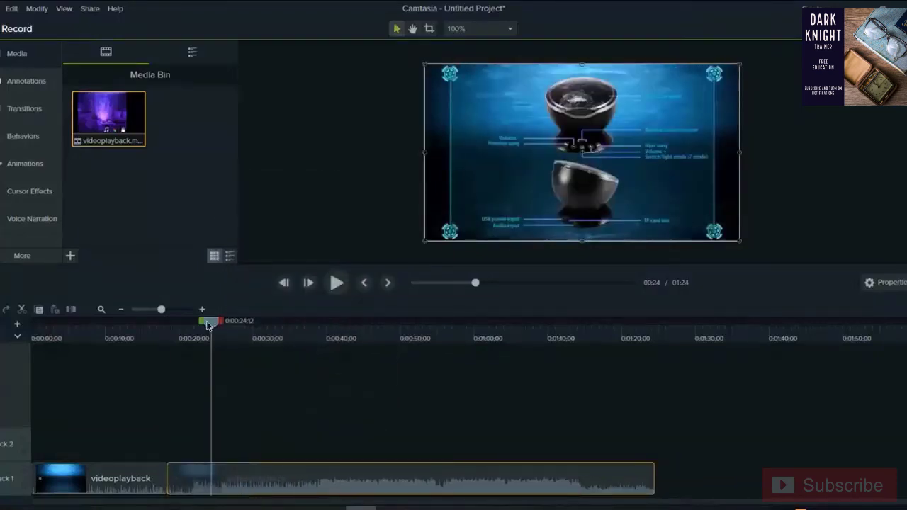
# Step: Play the video across the join of the two clips and scrub through the rest of the timeline
pyautogui.moveTo(208, 326); pyautogui.dragTo(144, 355)
pyautogui.click(338, 283)
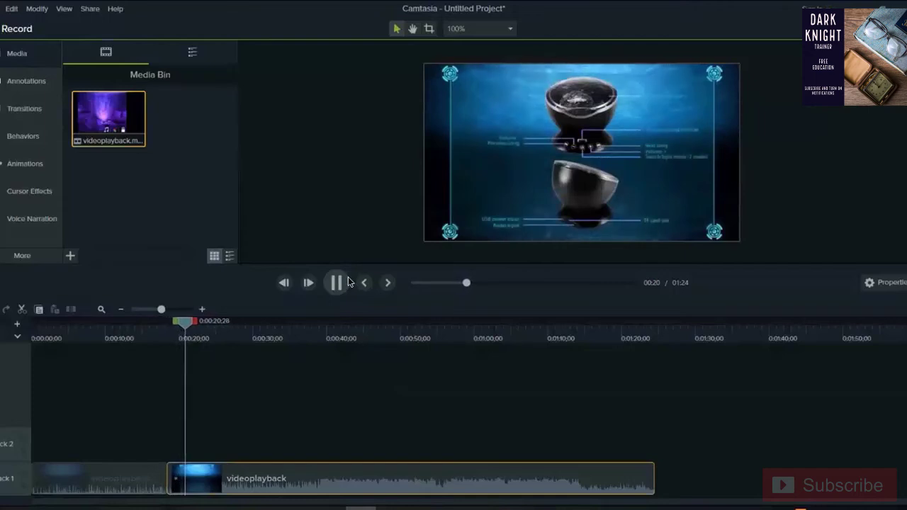
pyautogui.click(348, 282)
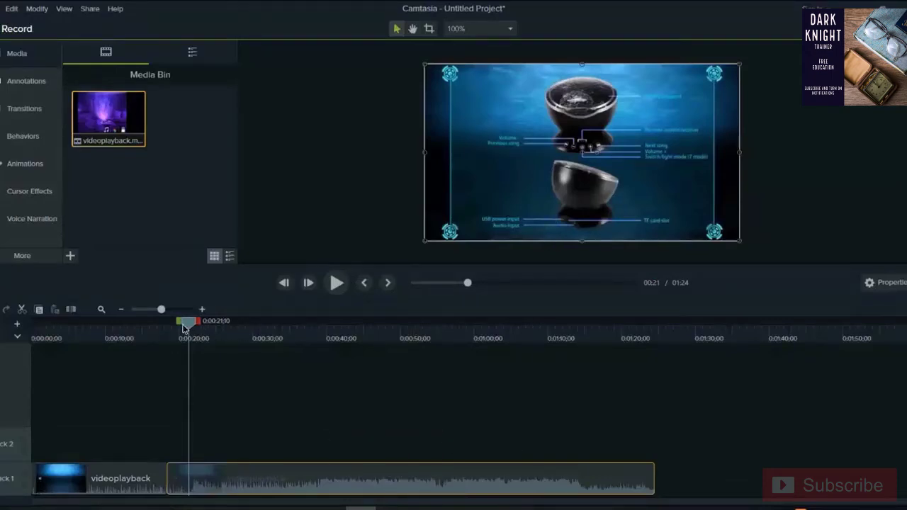
pyautogui.moveTo(183, 327); pyautogui.dragTo(322, 353)
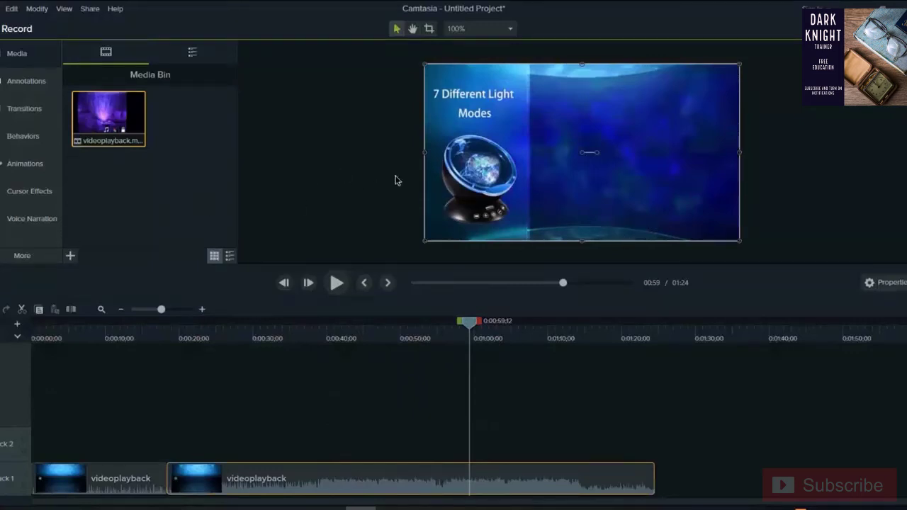
# Step: Import the sizlee-logo image from the Dropshipping > My stores > Sizlee > new theme folder into the media bin
pyautogui.click(70, 257)
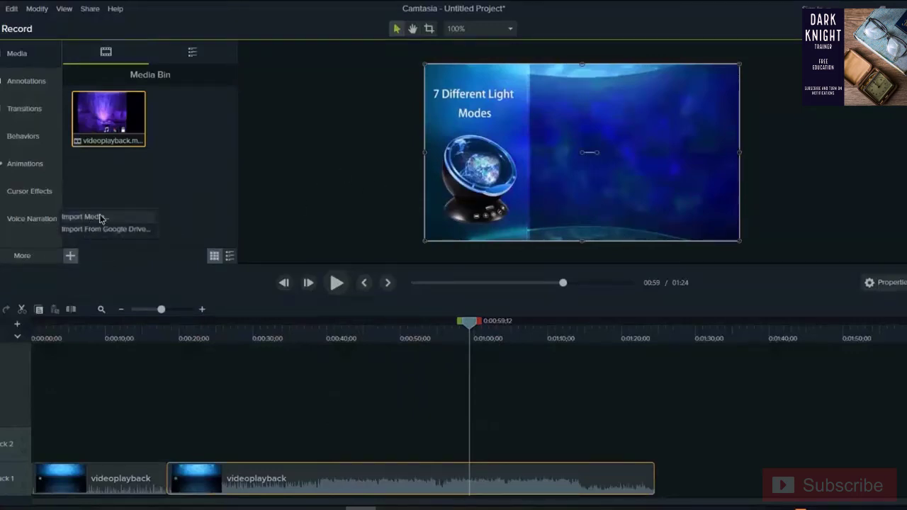
pyautogui.click(100, 217)
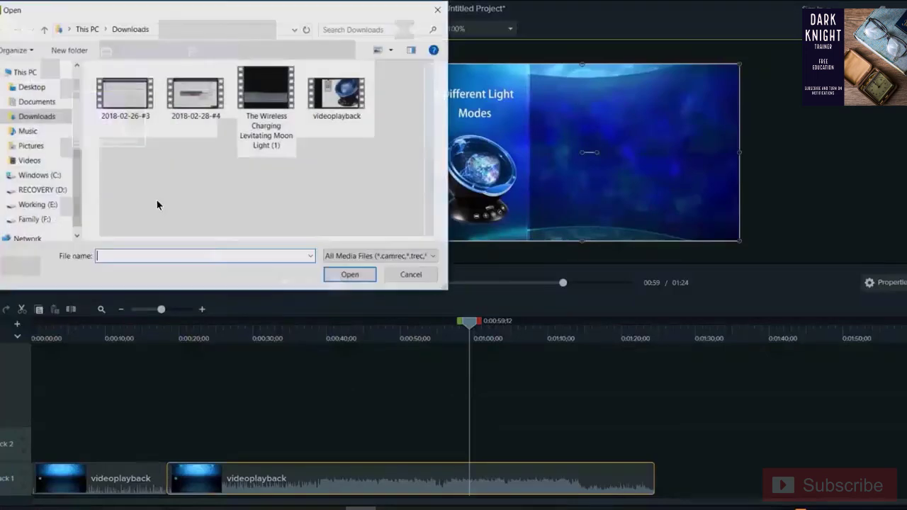
pyautogui.moveTo(75, 181); pyautogui.dragTo(92, 106)
pyautogui.click(39, 141)
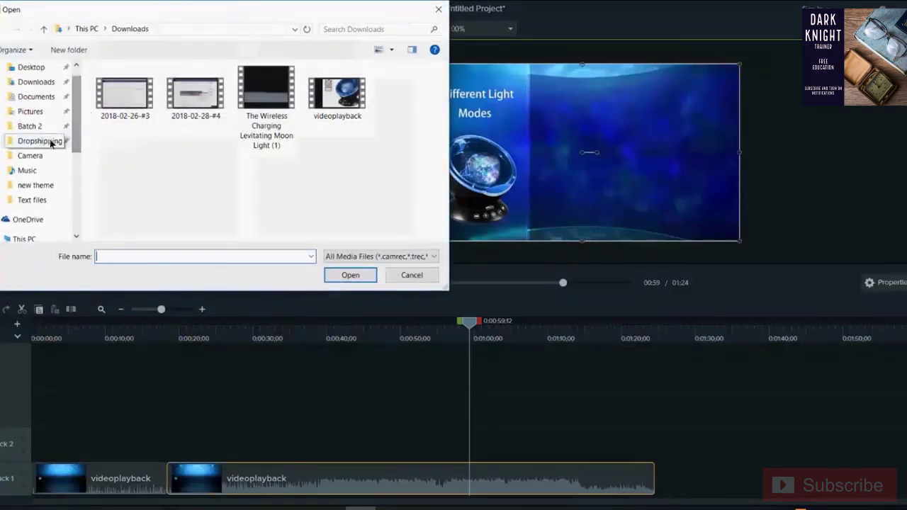
pyautogui.doubleClick(128, 88)
pyautogui.doubleClick(127, 88)
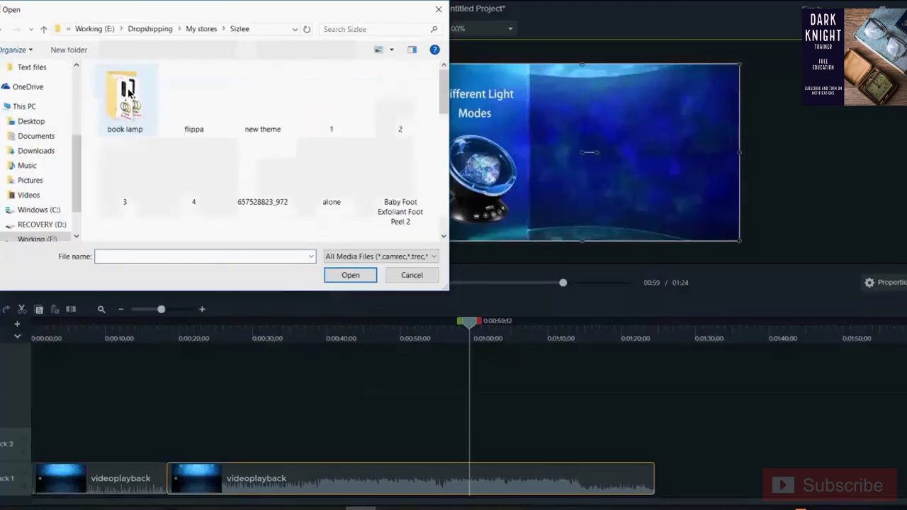
pyautogui.scroll(-6, 312, 164)
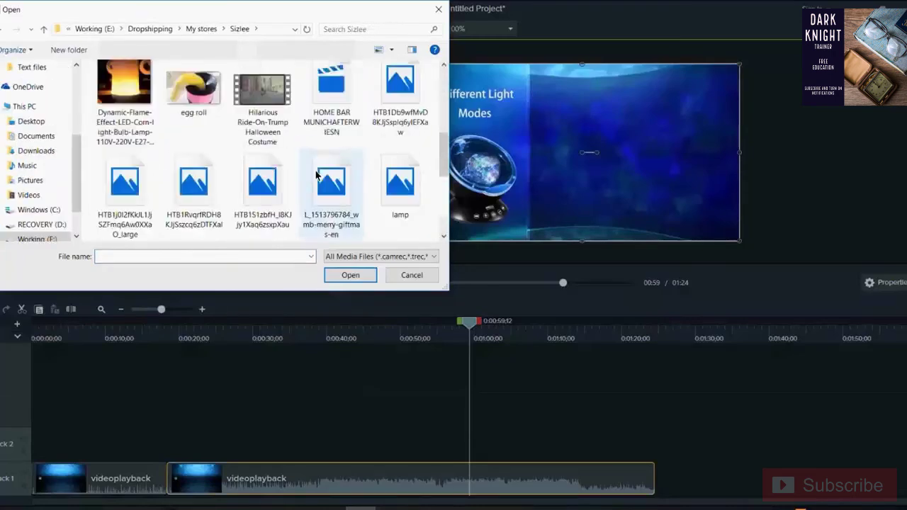
pyautogui.scroll(10, 316, 173)
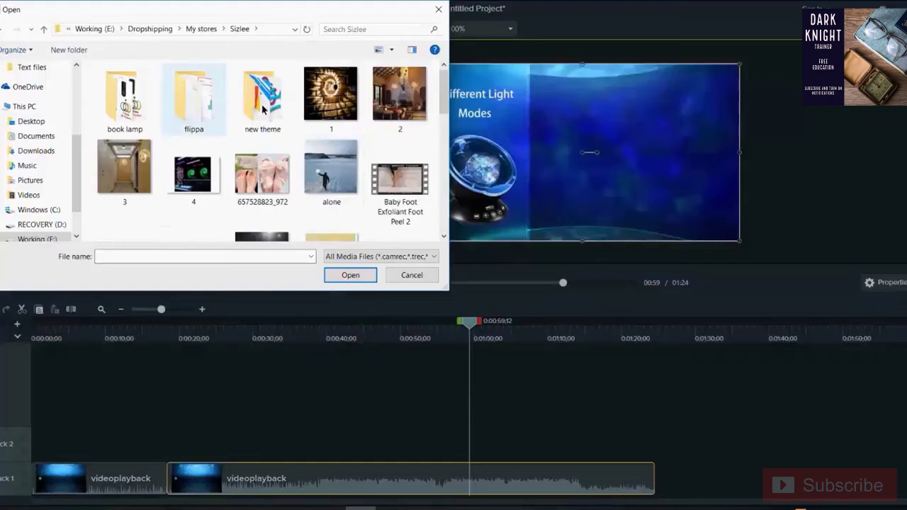
pyautogui.doubleClick(266, 108)
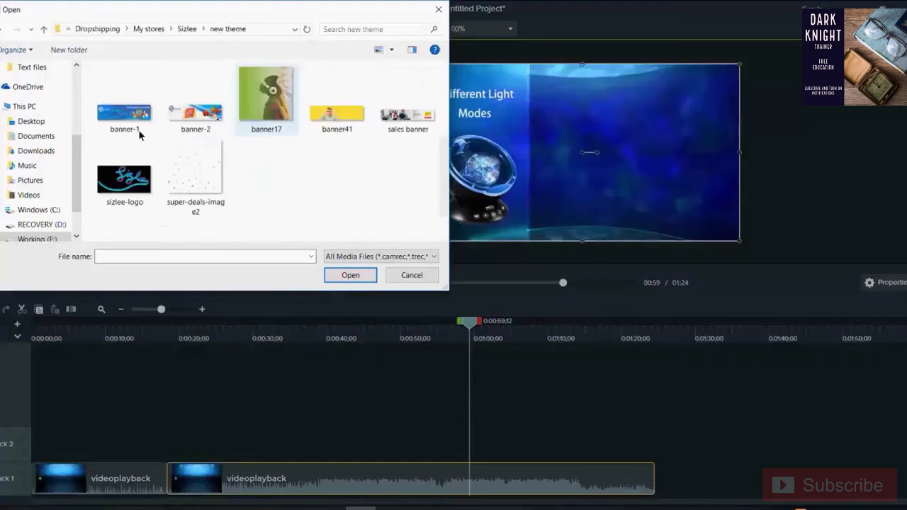
pyautogui.click(137, 180)
pyautogui.click(351, 275)
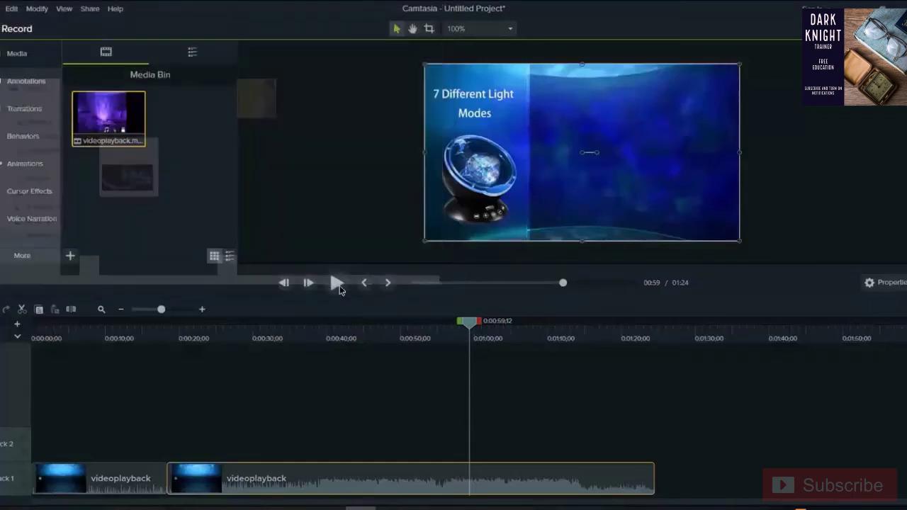
# Step: Place the logo at the start of Track 2, shrink it and position it in the upper-right corner of the video frame
pyautogui.moveTo(206, 136); pyautogui.dragTo(50, 454)
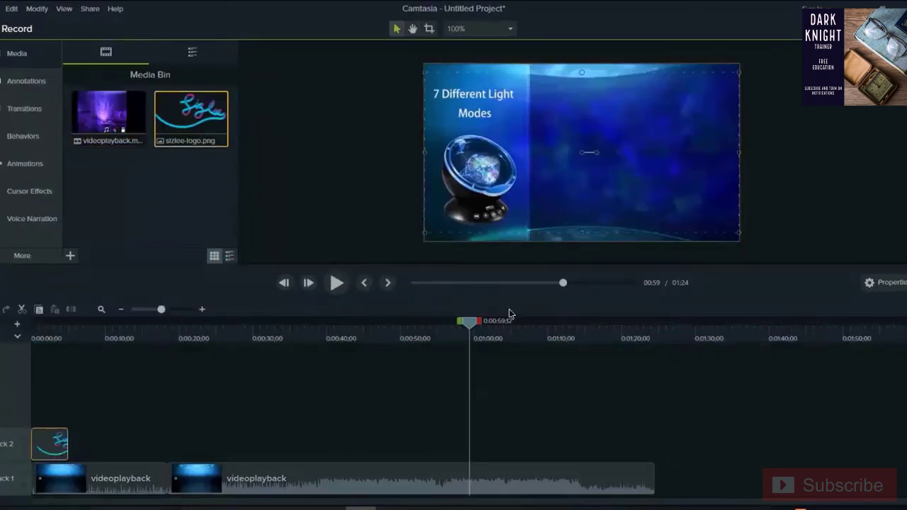
pyautogui.moveTo(472, 328); pyautogui.dragTo(32, 395)
pyautogui.moveTo(426, 233); pyautogui.dragTo(644, 120)
pyautogui.moveTo(683, 90); pyautogui.dragTo(658, 90)
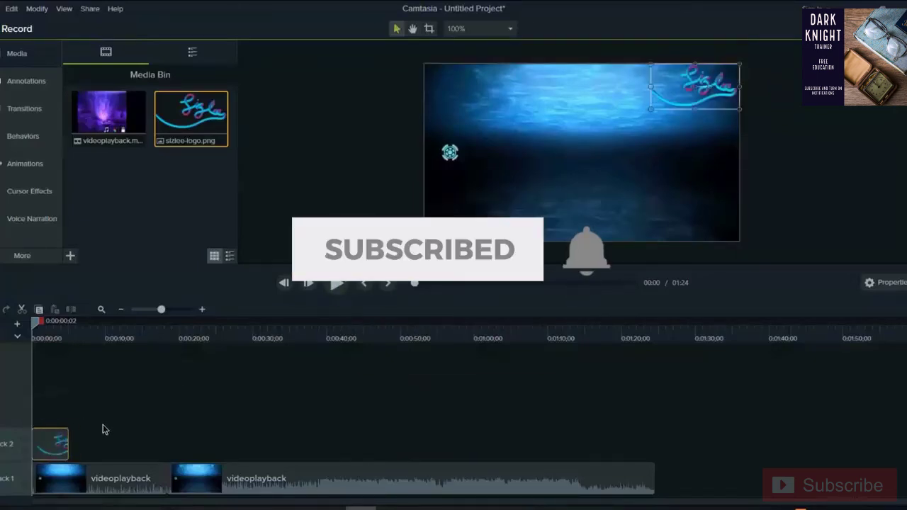
# Step: Extend the logo clip on Track 2 to the end of the last video clip
pyautogui.rightClick(60, 442)
pyautogui.click(69, 446)
pyautogui.moveTo(69, 443); pyautogui.dragTo(654, 467)
# Step: Play and scrub through the timeline to check how the corner logo sits over the video up to its end
pyautogui.click(336, 283)
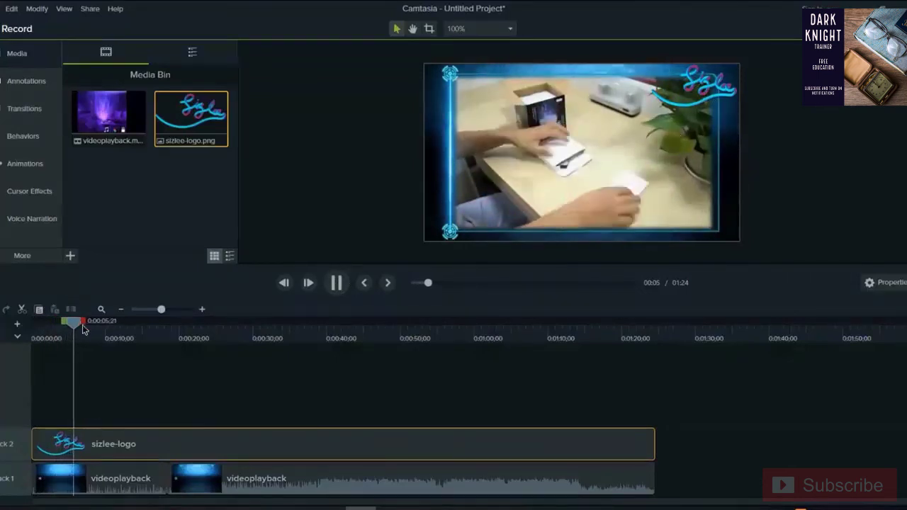
pyautogui.moveTo(83, 330); pyautogui.dragTo(538, 407)
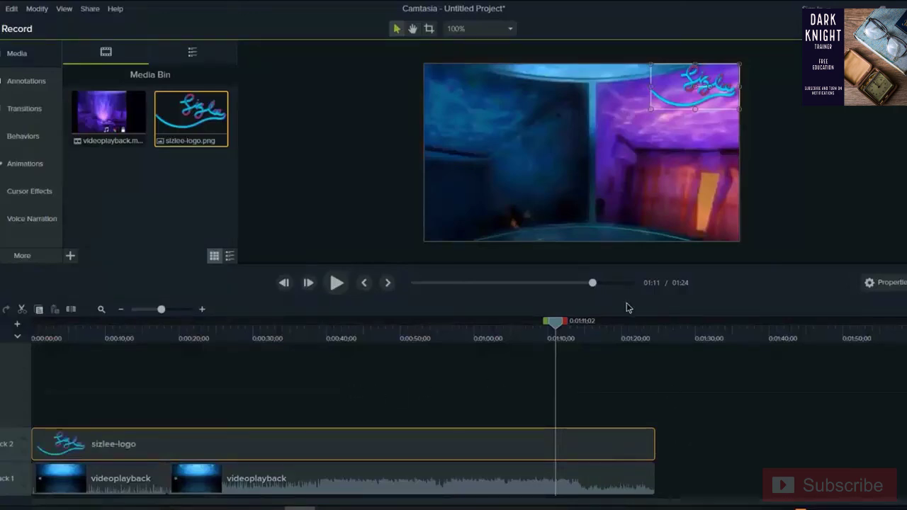
pyautogui.click(804, 174)
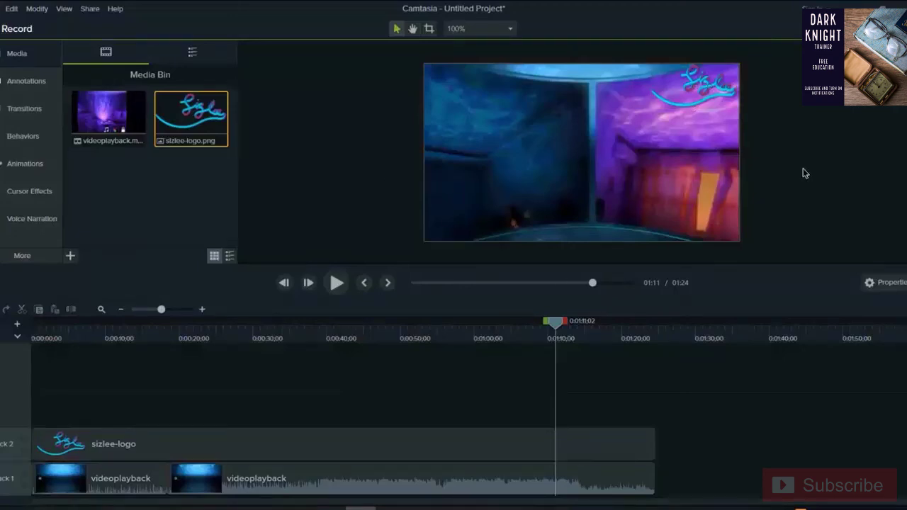
pyautogui.click(644, 112)
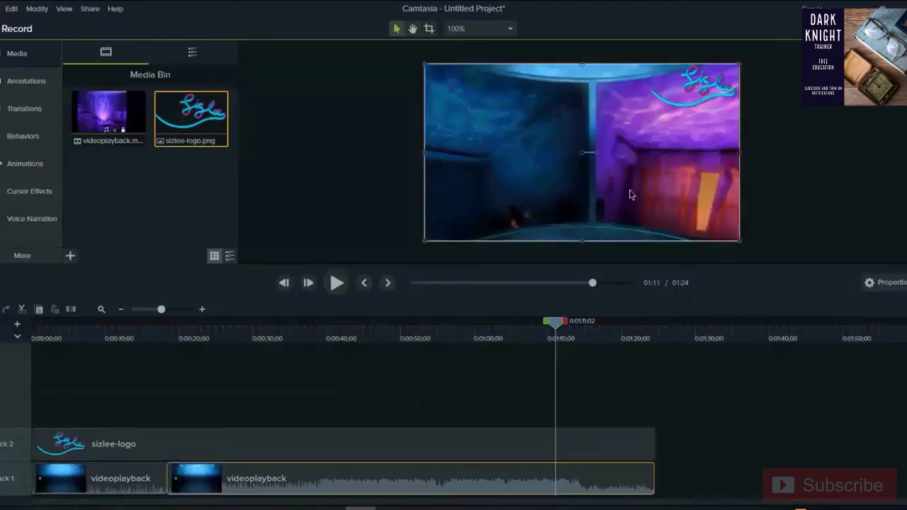
pyautogui.click(689, 87)
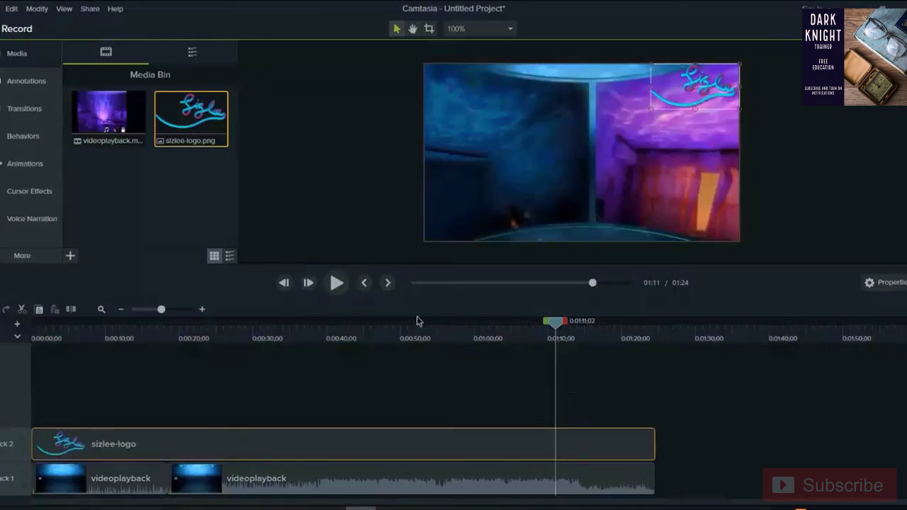
pyautogui.click(382, 343)
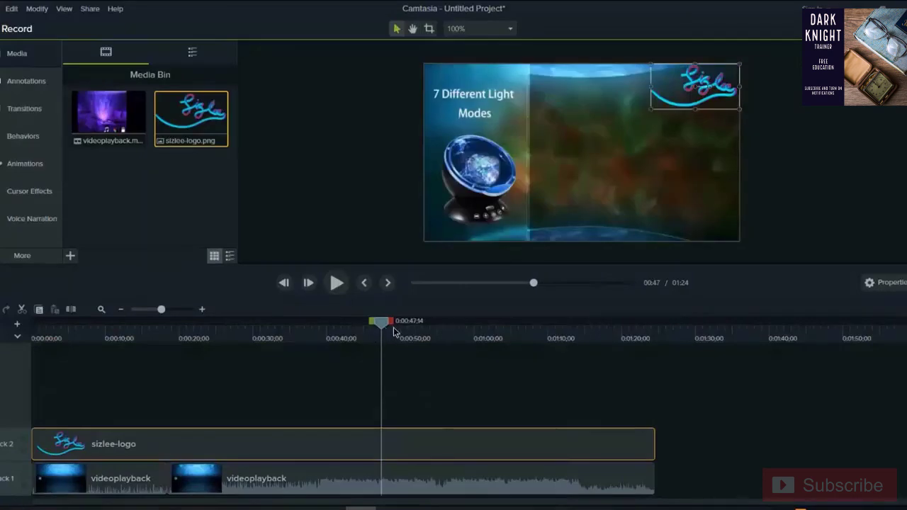
pyautogui.moveTo(394, 332); pyautogui.dragTo(581, 359)
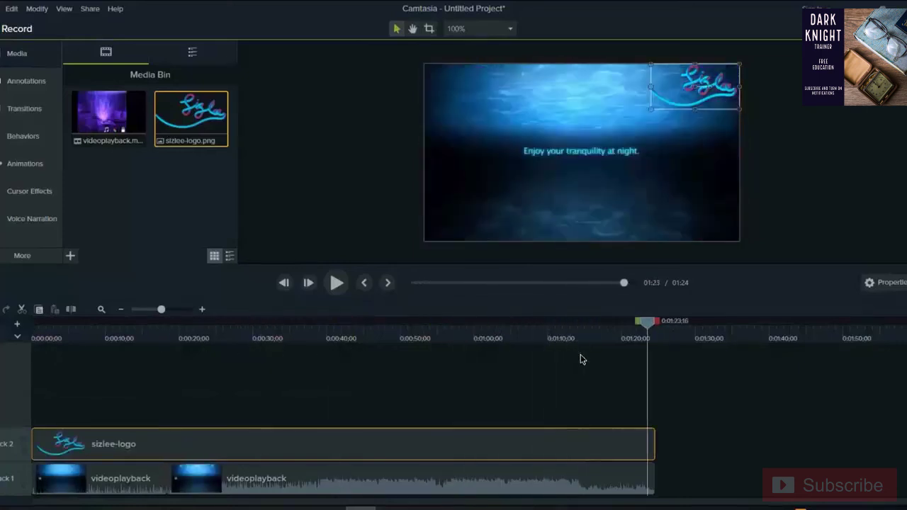
# Step: Move the logo to the middle of the frame at 0:01:16;16 and delete it from Track 2
pyautogui.click(595, 338)
pyautogui.moveTo(695, 94); pyautogui.dragTo(570, 148)
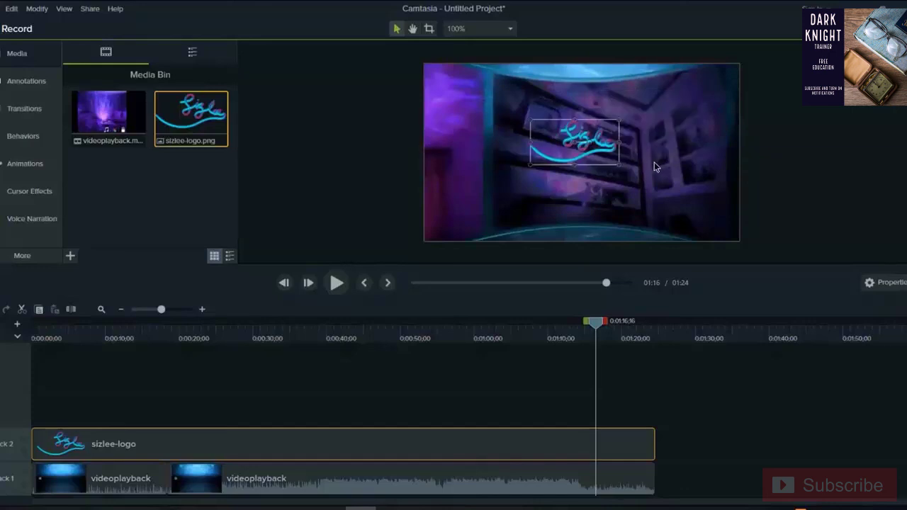
pyautogui.press('Delete')
# Step: Enlarge the second video clip past the canvas edges on the top and both sides, and scrub through the timeline to check the framing
pyautogui.click(572, 131)
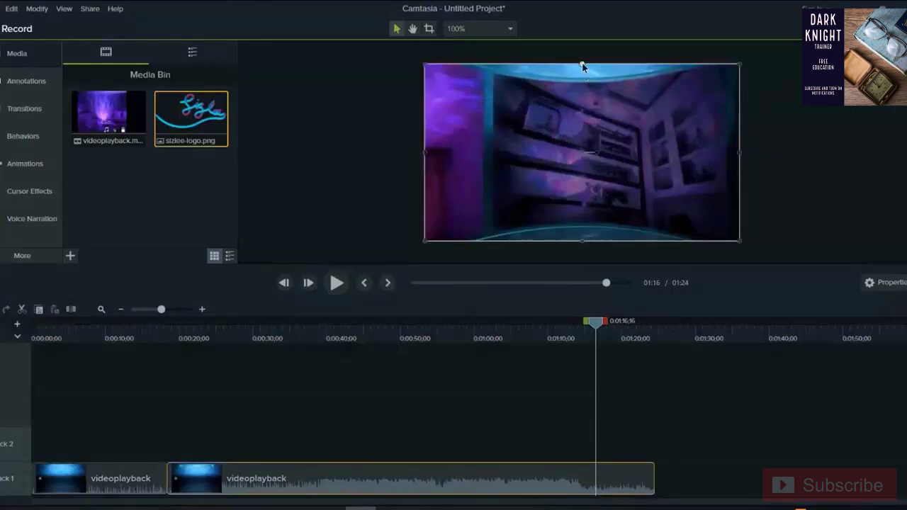
pyautogui.moveTo(585, 58); pyautogui.dragTo(583, 48)
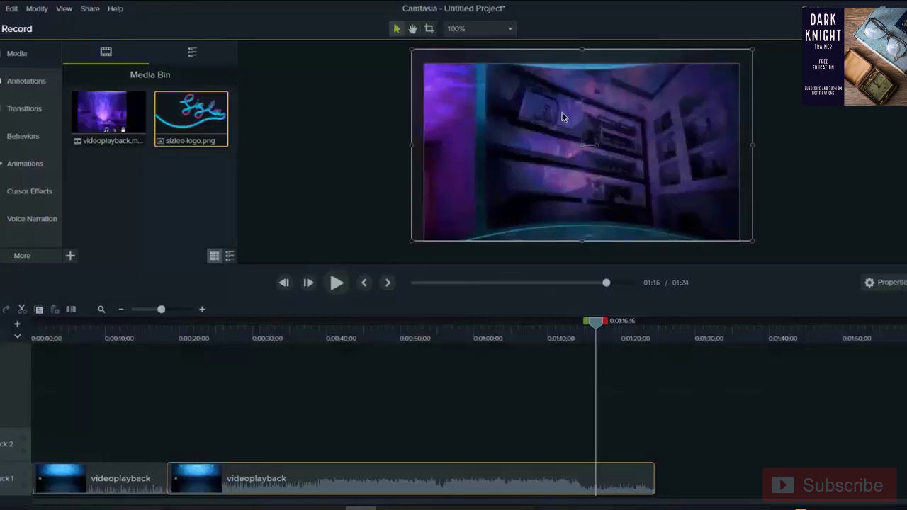
pyautogui.moveTo(358, 338); pyautogui.dragTo(449, 362)
pyautogui.moveTo(411, 145); pyautogui.dragTo(418, 147)
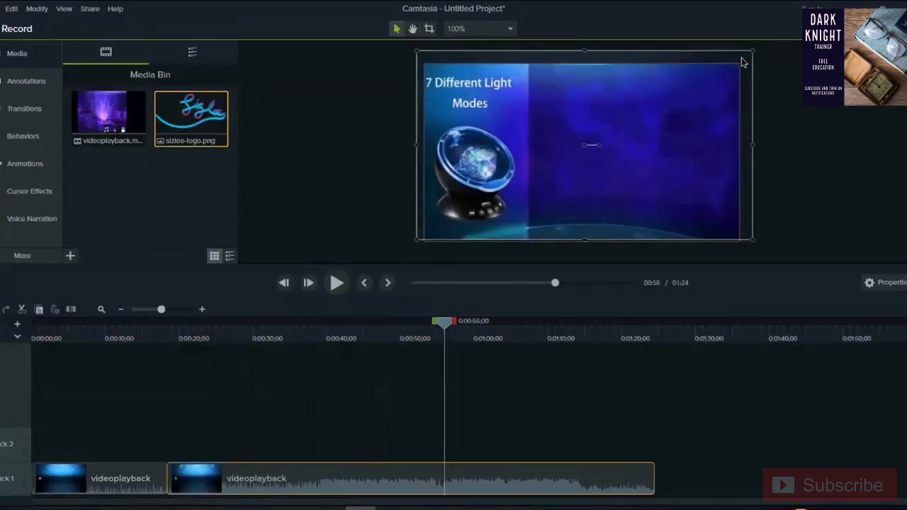
pyautogui.moveTo(754, 53); pyautogui.dragTo(770, 46)
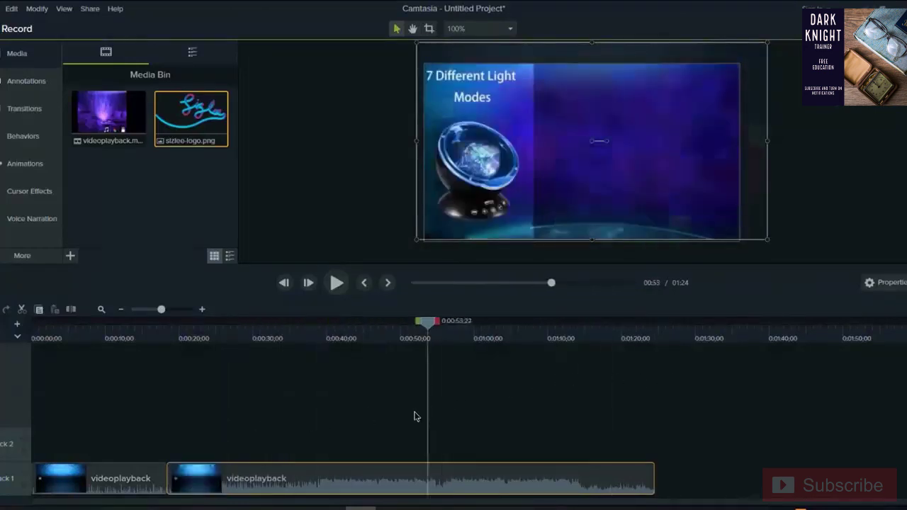
pyautogui.moveTo(415, 417); pyautogui.dragTo(491, 384)
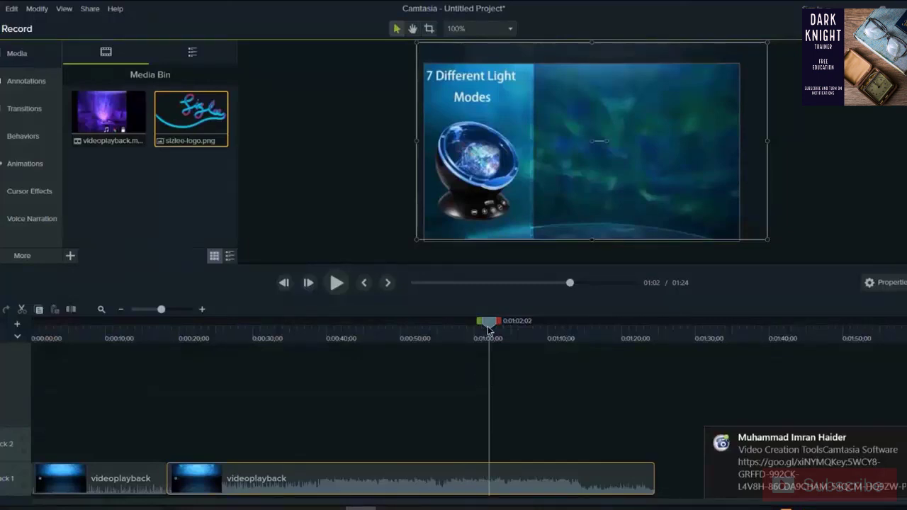
pyautogui.moveTo(489, 328); pyautogui.dragTo(183, 368)
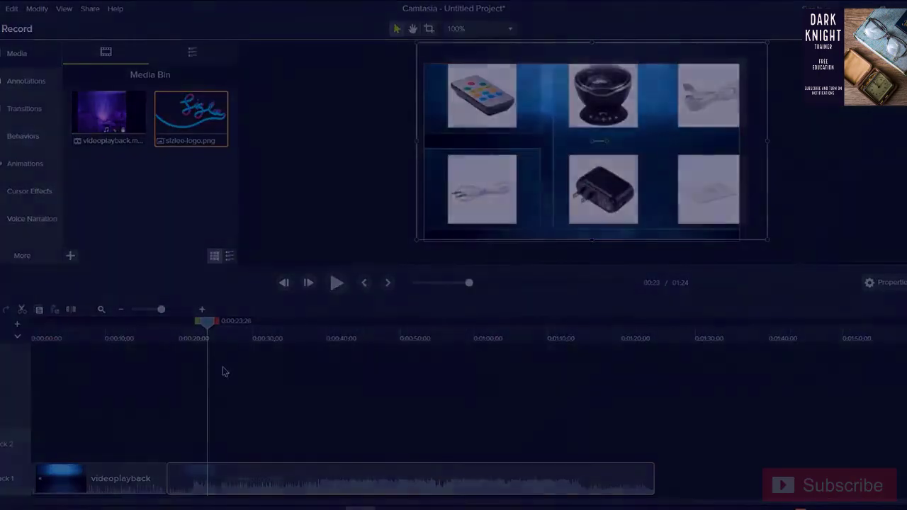